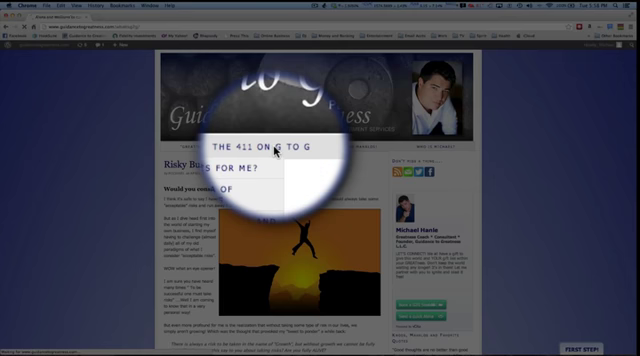
Step: Go back to the Aloha and Welcome to Guidance to Greatness page via The 411 on G to G
left_click(277, 150)
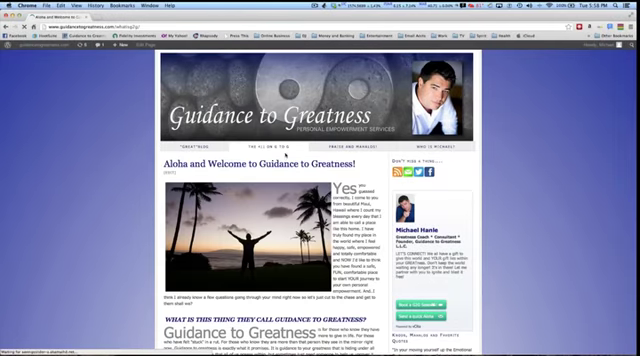
scroll(290, 200, "down", 5)
scroll(332, 234, "up", 5)
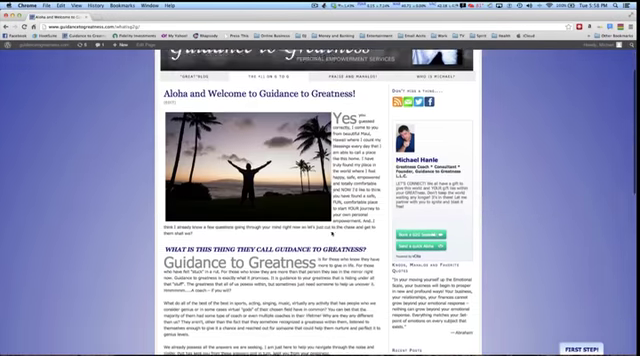
scroll(300, 200, "up", 3)
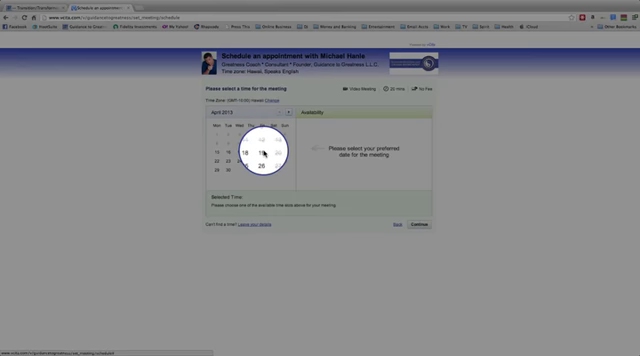
Step: Pick Friday, April 19, 2013 at 10:30 AM and continue to the contact form
left_click(263, 153)
left_click(318, 125)
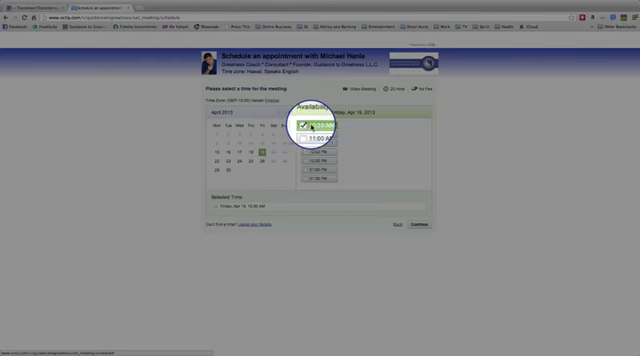
left_click(419, 224)
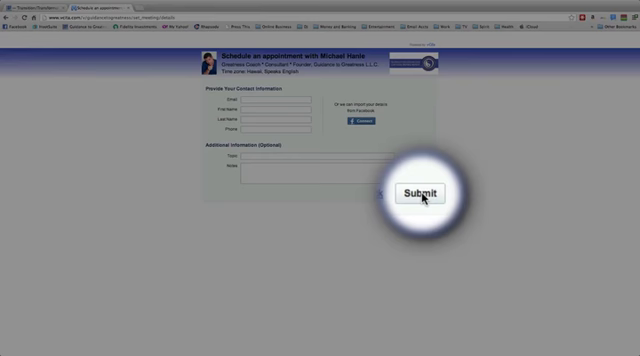